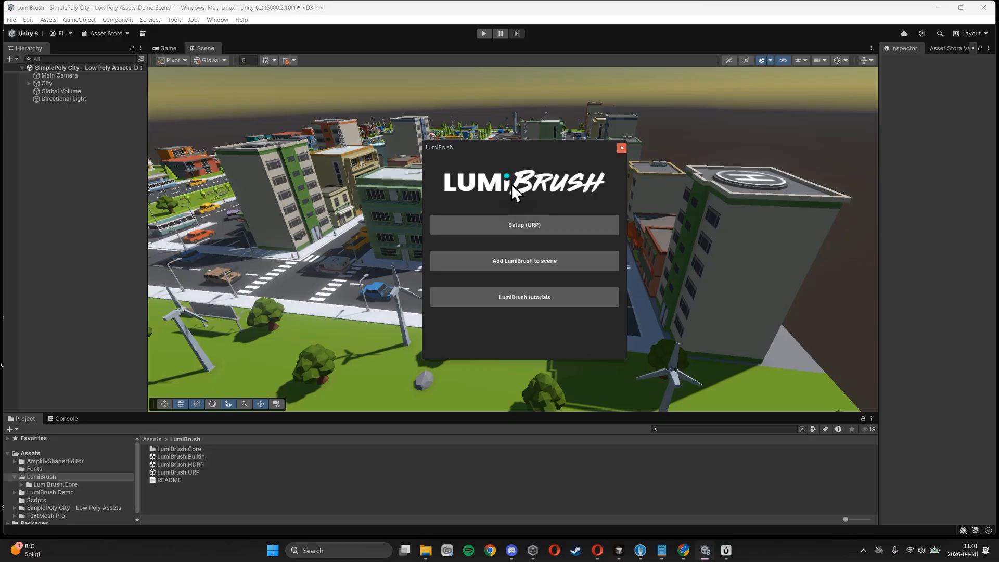
# Step: Set up LumiBrush for URP, add LumiBrush to the scene and close its setup window
pyautogui.click(526, 227)
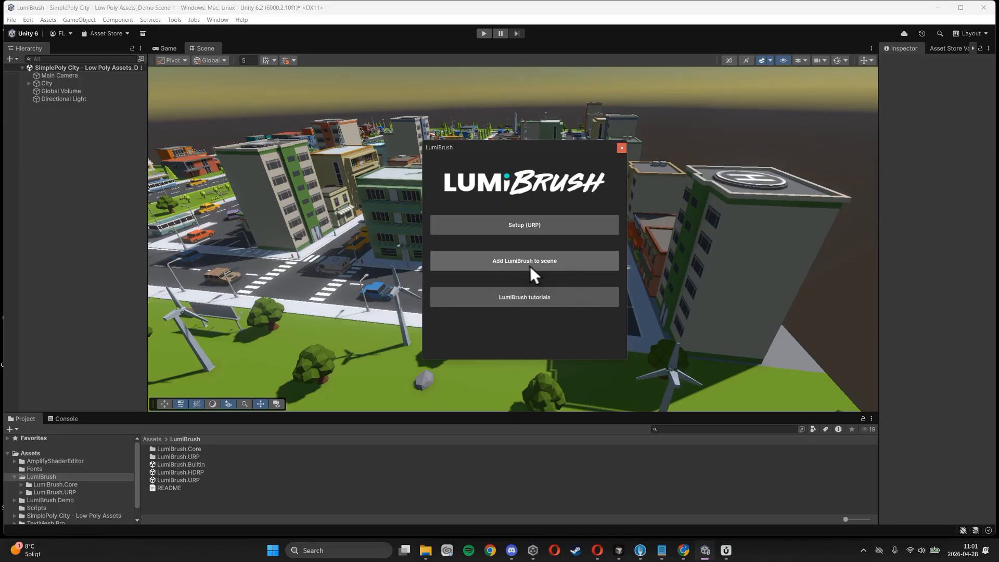
pyautogui.click(567, 261)
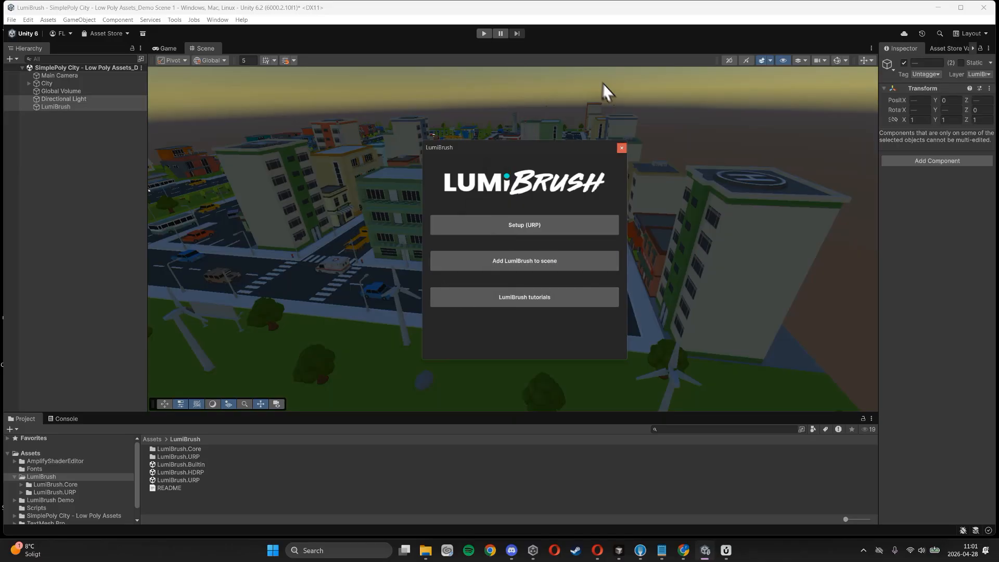
pyautogui.click(622, 149)
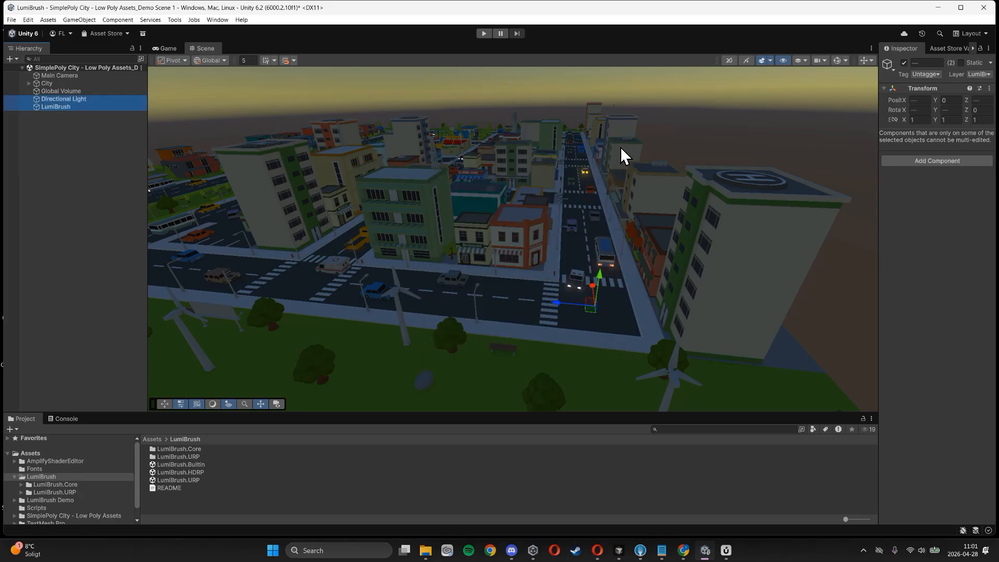
# Step: Select the LumiBrush object, widen its property area and expand the LumiBrush Settings
pyautogui.click(75, 135)
pyautogui.click(55, 100)
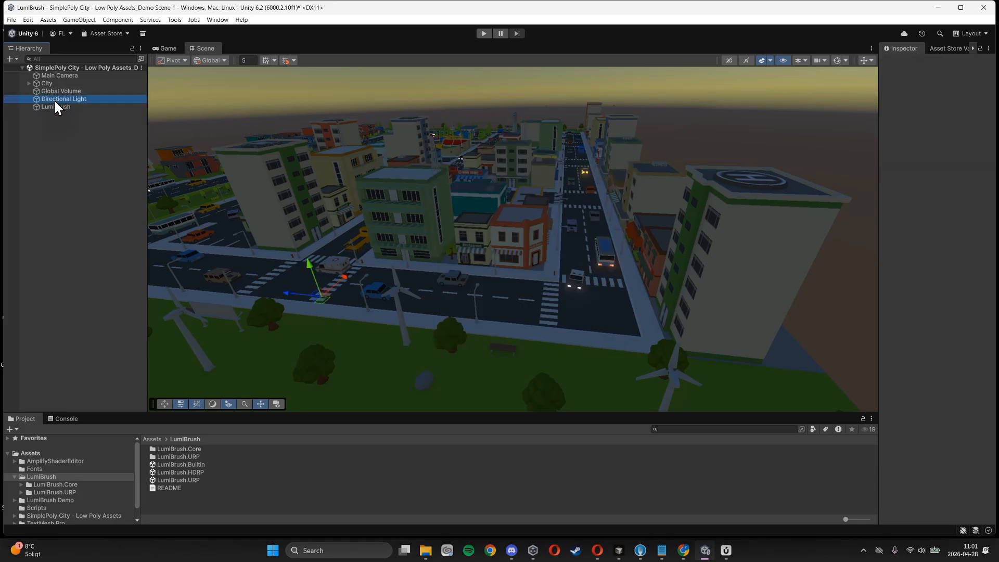
pyautogui.click(55, 107)
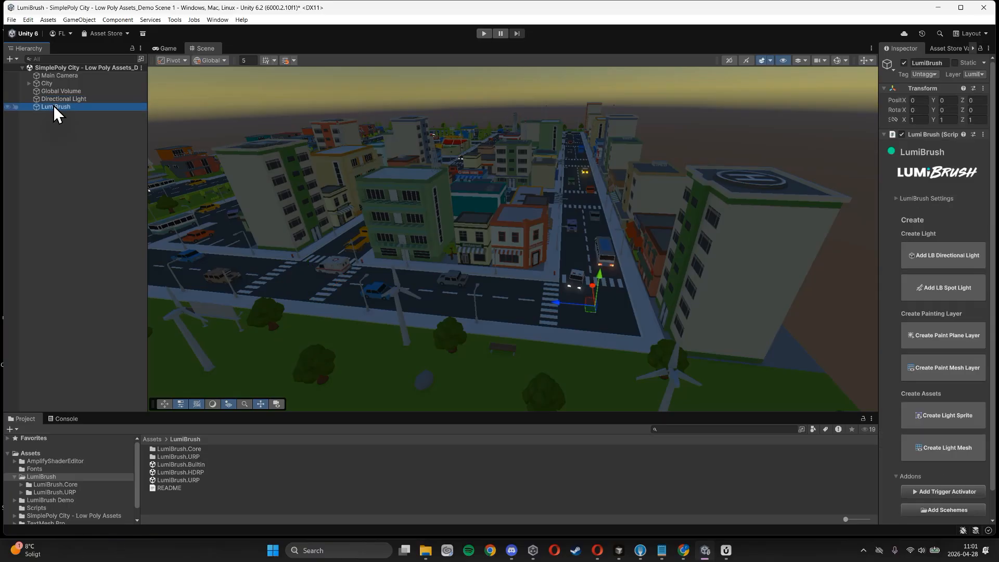
pyautogui.moveTo(875, 165); pyautogui.dragTo(797, 166)
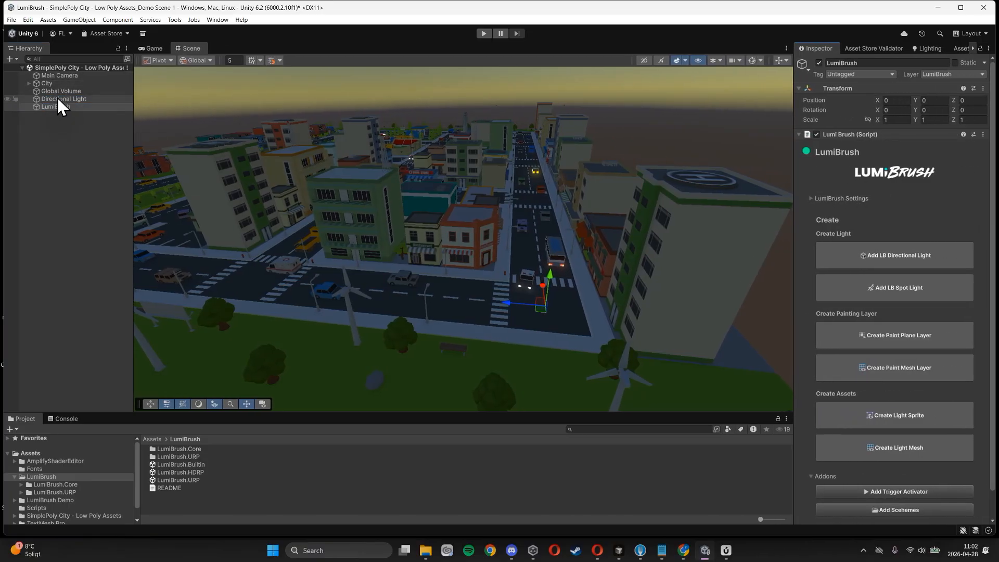
pyautogui.click(810, 198)
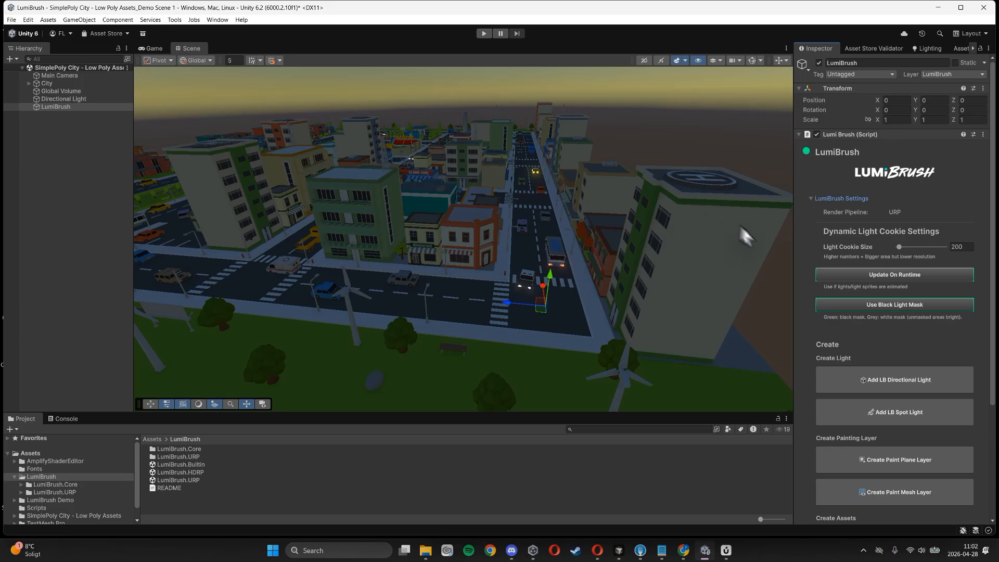
# Step: Try the white light mask on the scene and switch back to the black light mask
pyautogui.click(907, 303)
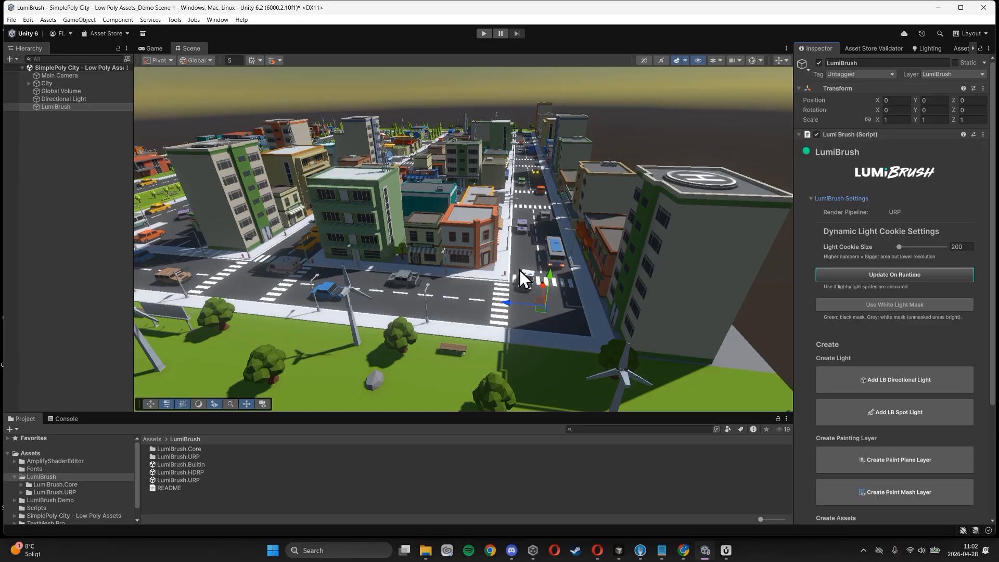
pyautogui.click(887, 304)
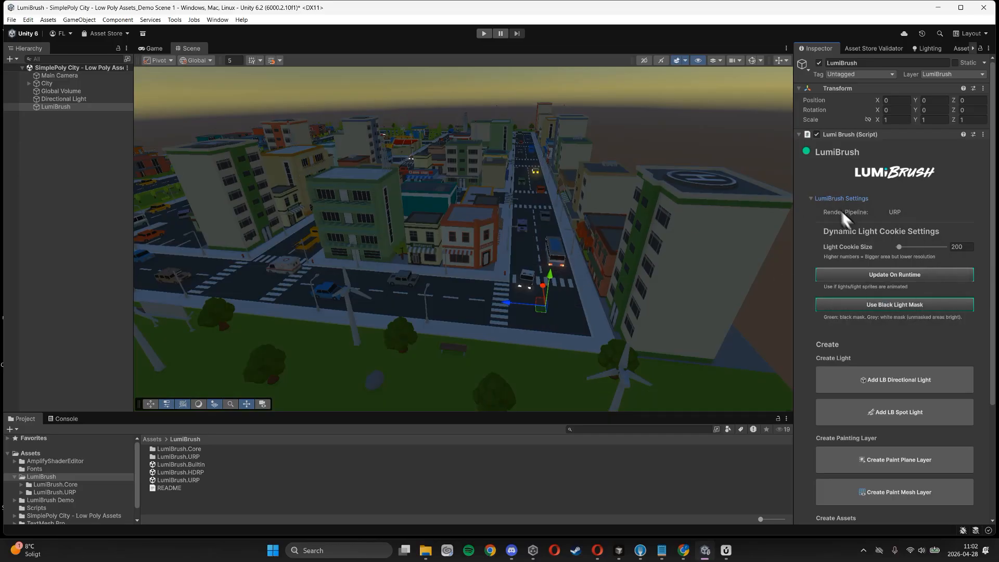
# Step: Set the dynamic light cookie to Static on Runtime and its Light Cookie Size to 280
pyautogui.click(891, 275)
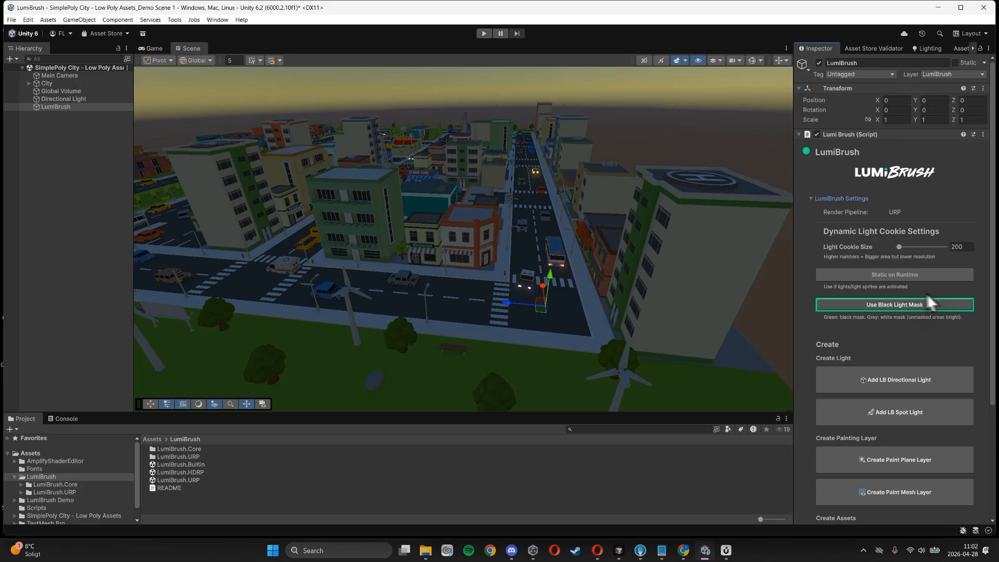
pyautogui.click(897, 273)
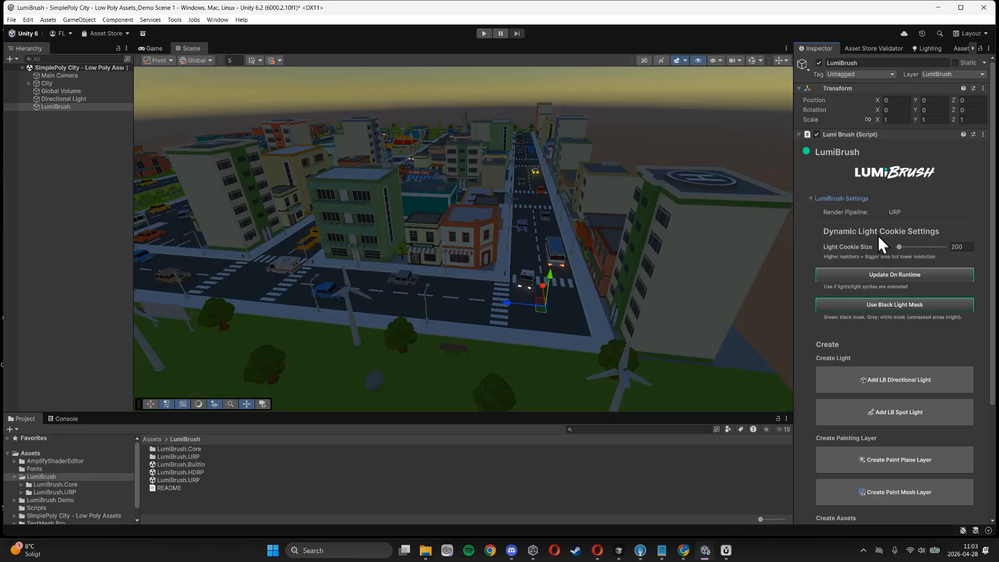
pyautogui.click(883, 275)
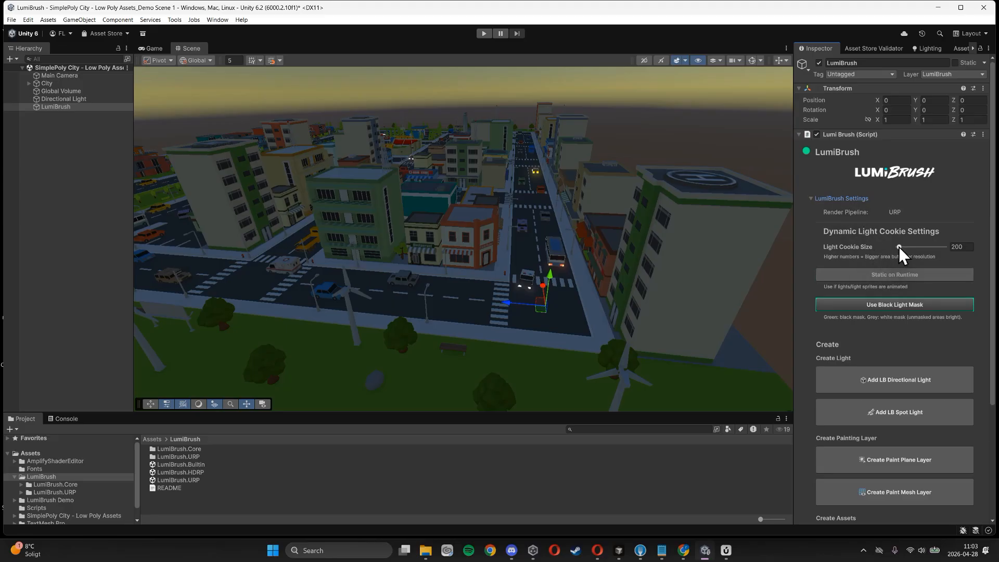
pyautogui.moveTo(898, 247)
pyautogui.mouseDown()
pyautogui.moveTo(935, 248)
pyautogui.moveTo(901, 250)
pyautogui.mouseUp()
# Step: Add an LB directional light and delete the scene's original Directional Light
pyautogui.moveTo(992, 161); pyautogui.dragTo(996, 294)
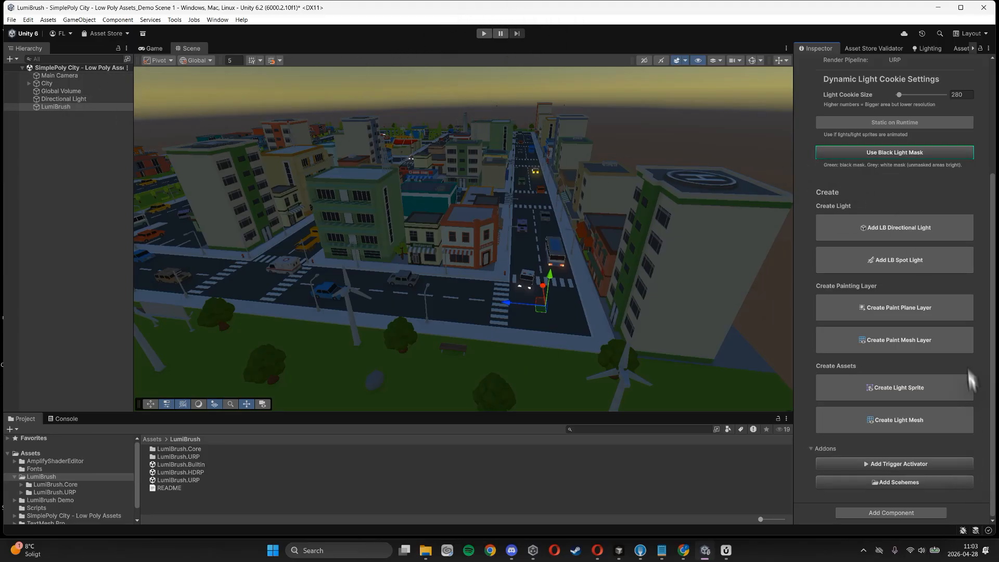
pyautogui.click(894, 230)
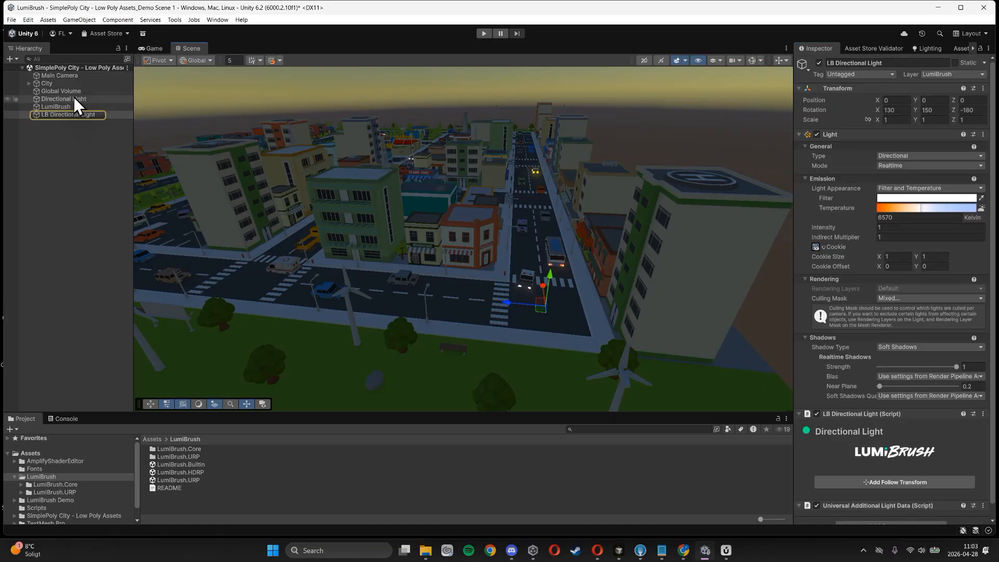
pyautogui.click(74, 97)
pyautogui.press('Delete')
pyautogui.click(71, 107)
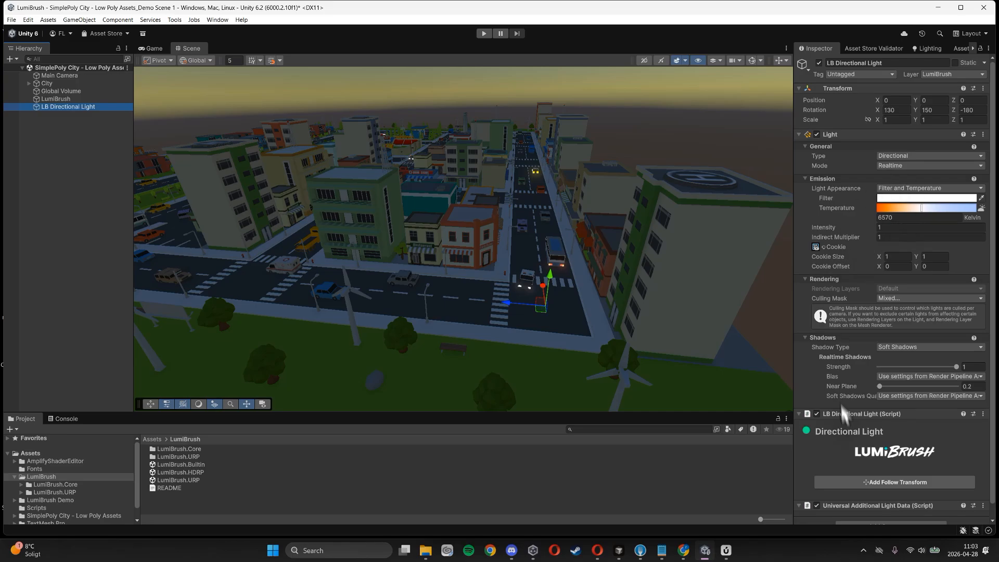
# Step: Create a light sprite from the LumiBrush object and select it
pyautogui.click(55, 98)
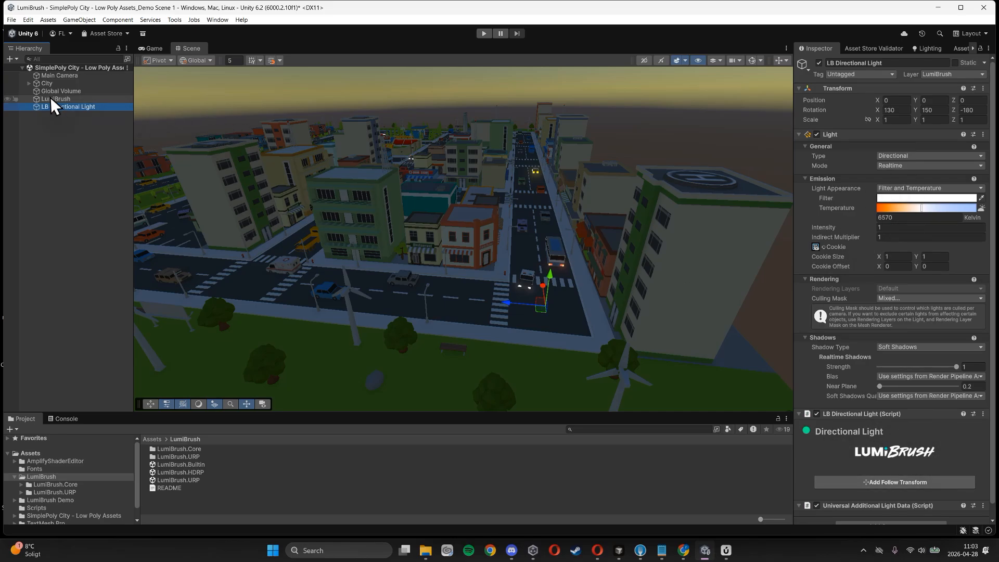
pyautogui.scroll(-3, 890, 348)
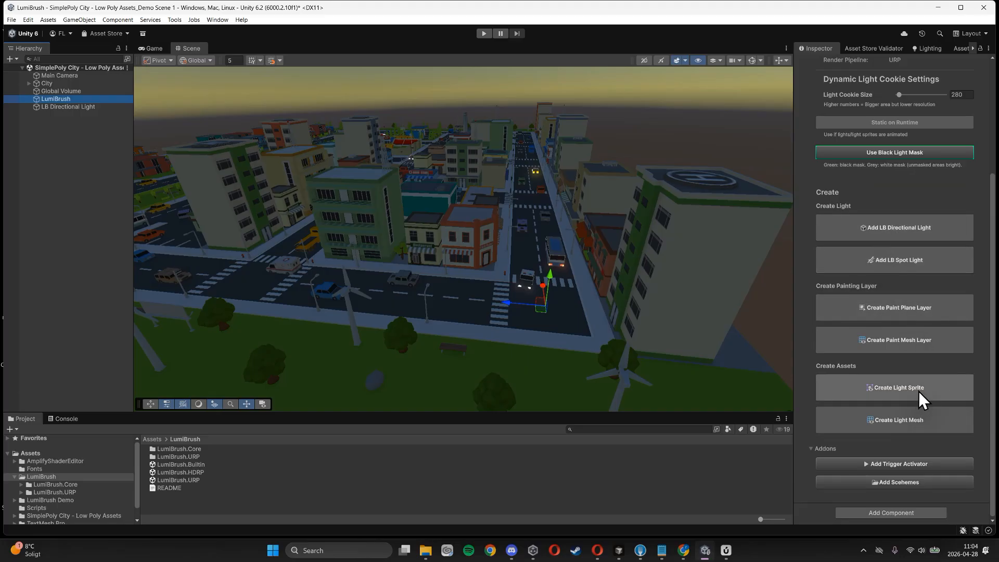
pyautogui.click(878, 387)
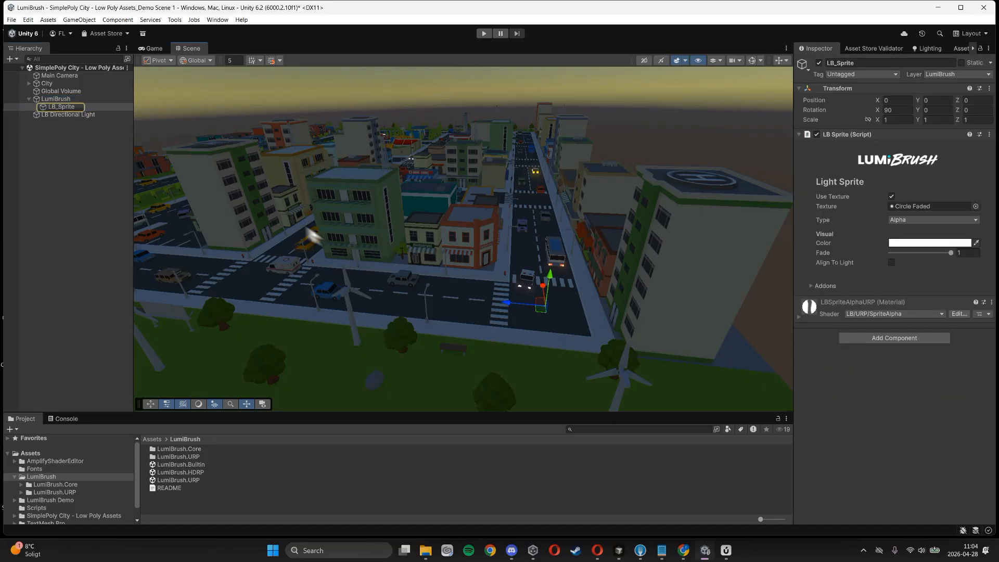
pyautogui.click(61, 107)
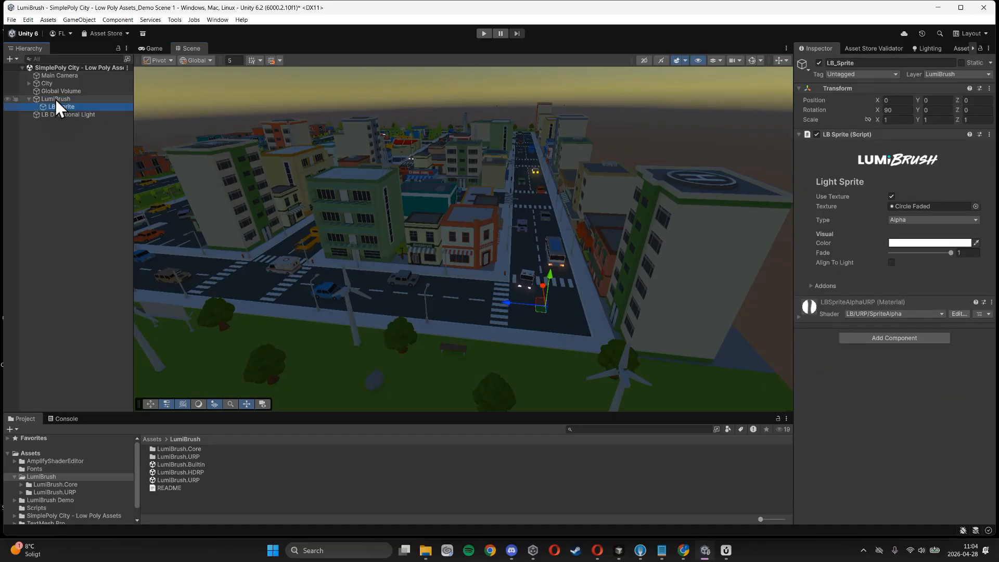
# Step: Scale the light sprite uniformly to about 86 and move it to about X 9.4, Z 40.1 by the green building
pyautogui.click(545, 307)
pyautogui.press('r')
pyautogui.moveTo(545, 304); pyautogui.dragTo(500, 285)
pyautogui.press('w')
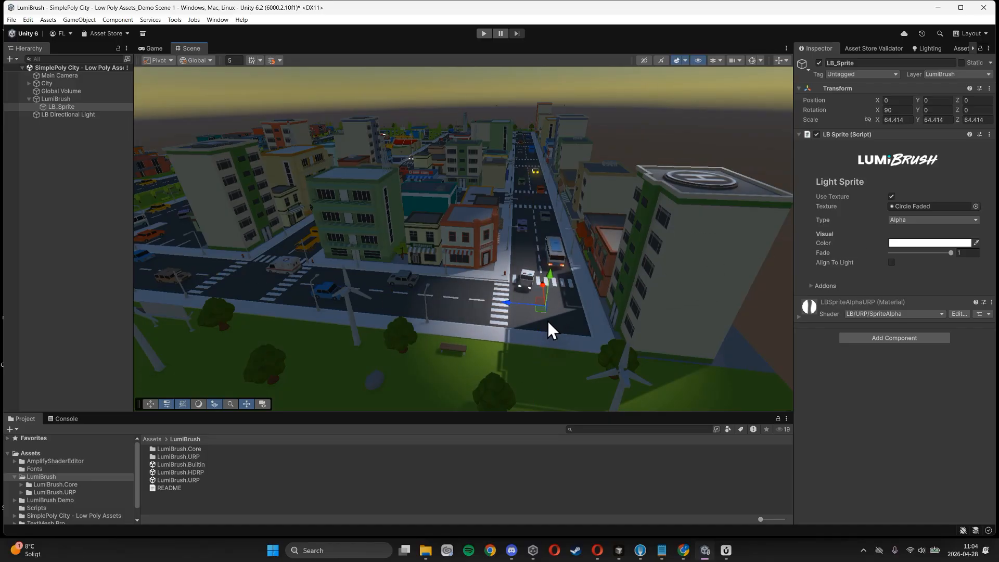
pyautogui.moveTo(541, 312); pyautogui.dragTo(373, 257)
pyautogui.press('r')
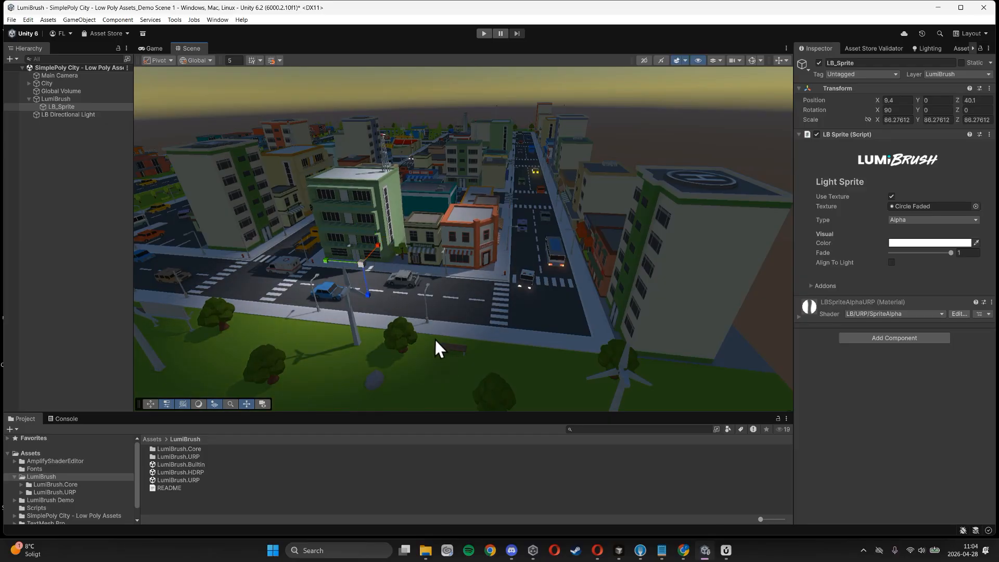
# Step: Duplicate the light sprite and move the copy to the street crossing at about X 10.2, Z 4.9, keeping its height at 0
pyautogui.hotkey('ctrl', 'd')
pyautogui.press('w')
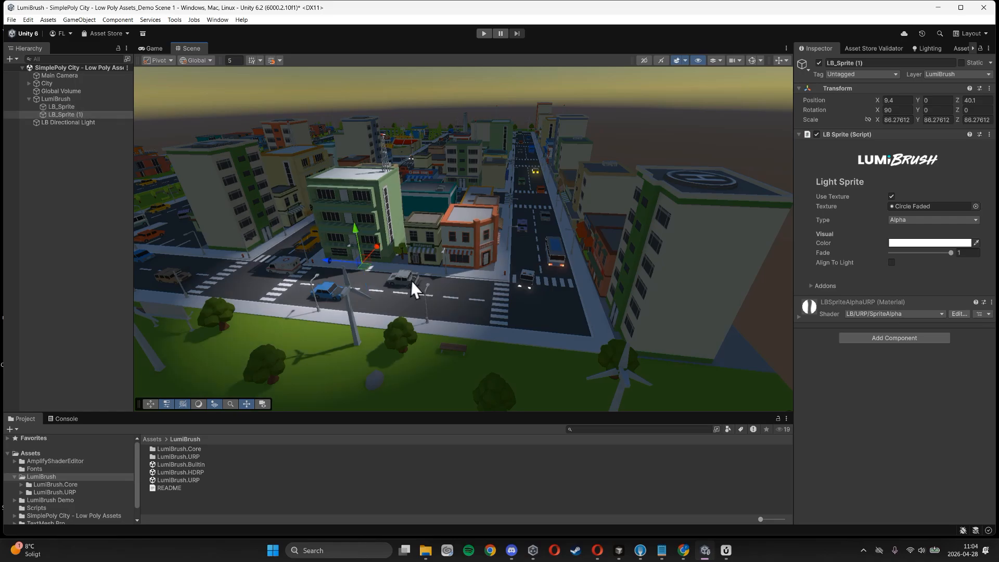
pyautogui.moveTo(370, 264); pyautogui.dragTo(521, 278)
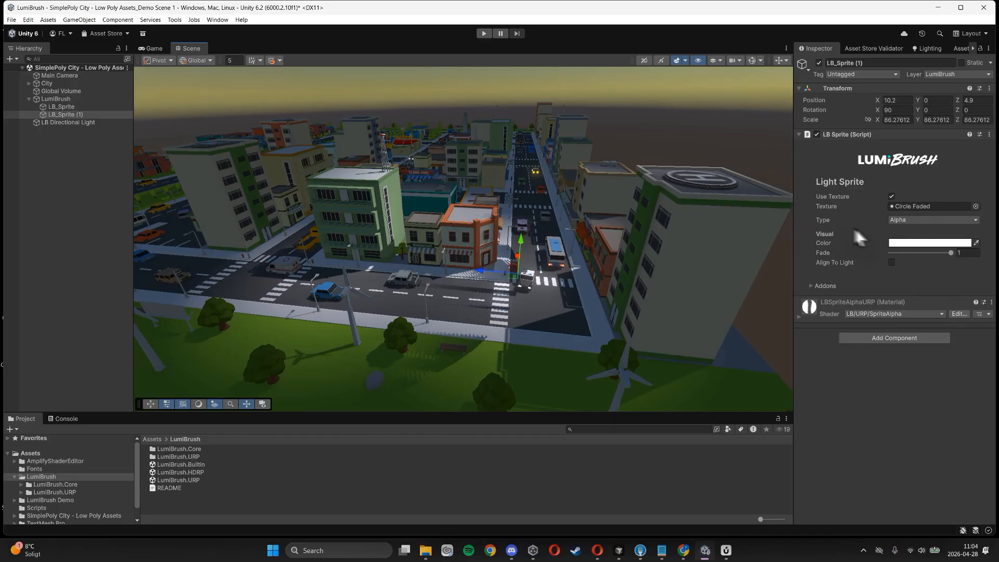
pyautogui.moveTo(522, 242)
pyautogui.mouseDown()
pyautogui.moveTo(523, 233)
pyautogui.moveTo(522, 245)
pyautogui.mouseUp()
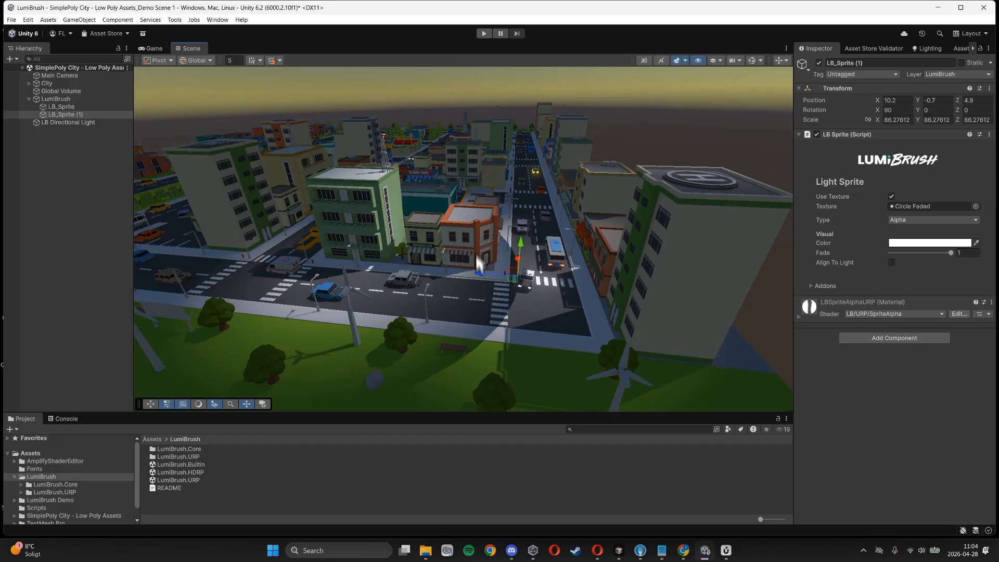
pyautogui.hotkey('ctrl', 'z')
# Step: Set the Type of both light sprites to Additive
pyautogui.click(909, 223)
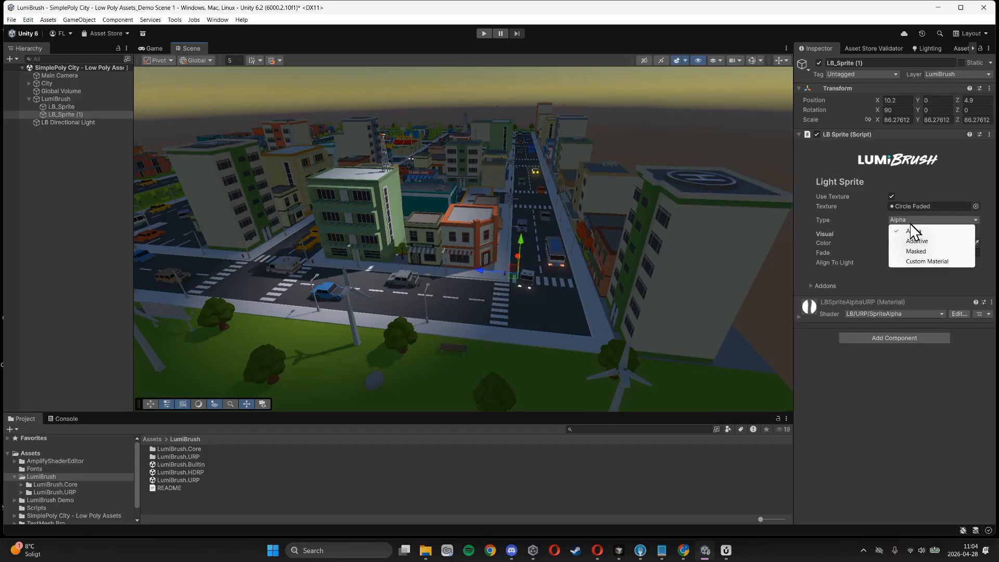
pyautogui.click(922, 242)
pyautogui.click(58, 107)
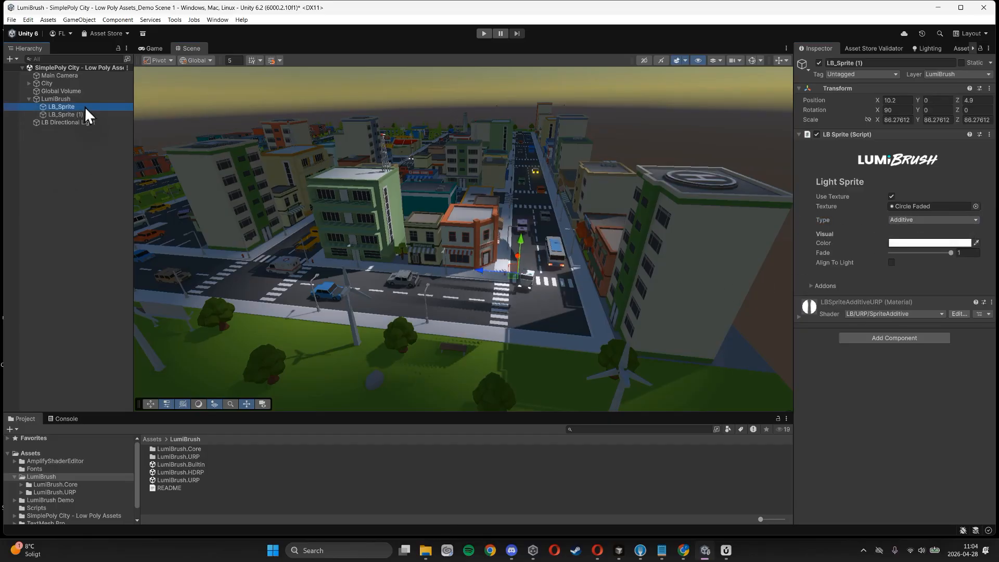
pyautogui.click(919, 220)
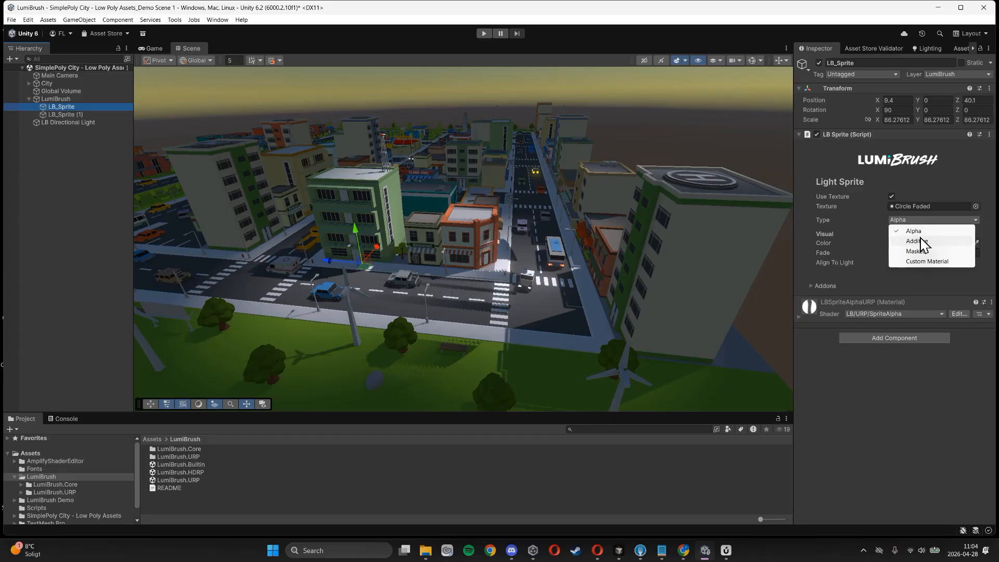
pyautogui.click(917, 240)
# Step: Move the first light sprite to about X 8.4, Z 29 and the second to about X 15.1, Z 7
pyautogui.moveTo(367, 271); pyautogui.dragTo(413, 274)
pyautogui.click(65, 115)
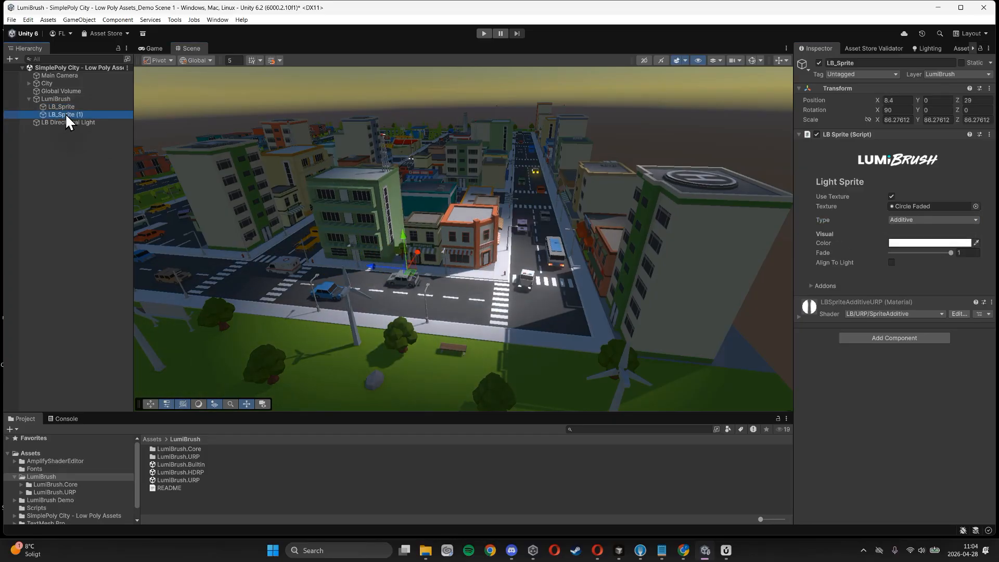
pyautogui.moveTo(517, 283); pyautogui.dragTo(507, 257)
# Step: Try a red colour (FF1919) on the second light sprite and restore its white colour
pyautogui.click(941, 243)
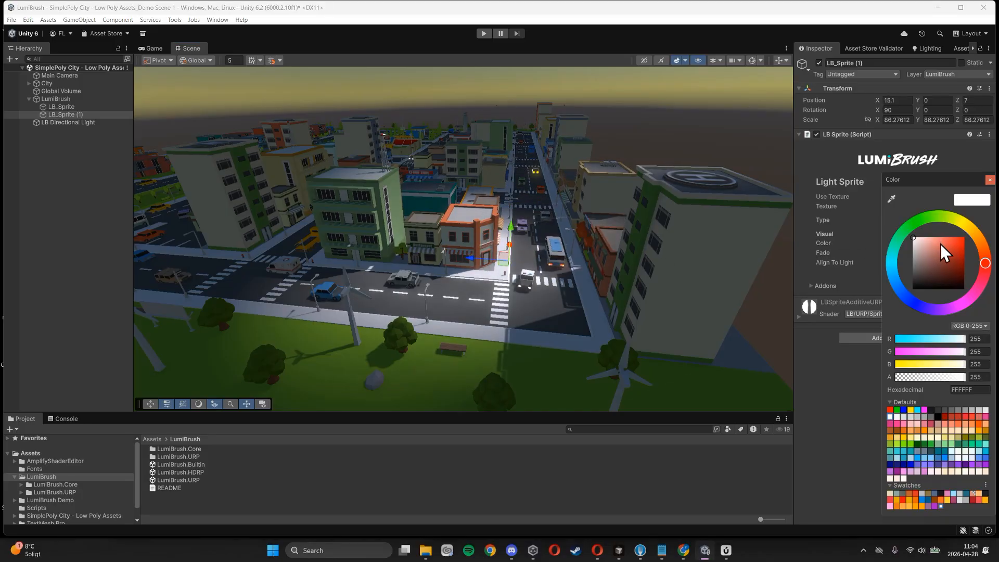
pyautogui.click(959, 238)
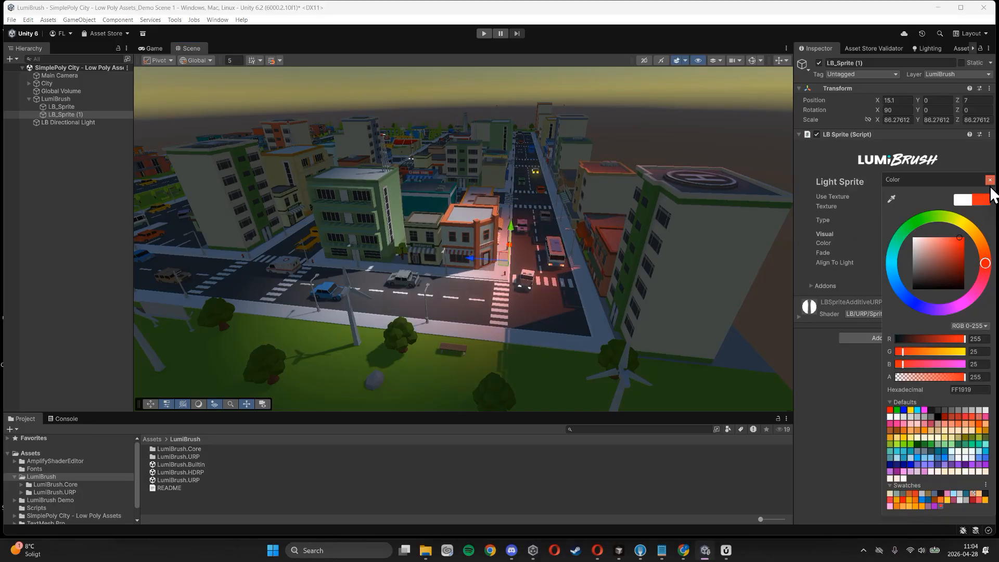
pyautogui.click(963, 200)
pyautogui.click(989, 180)
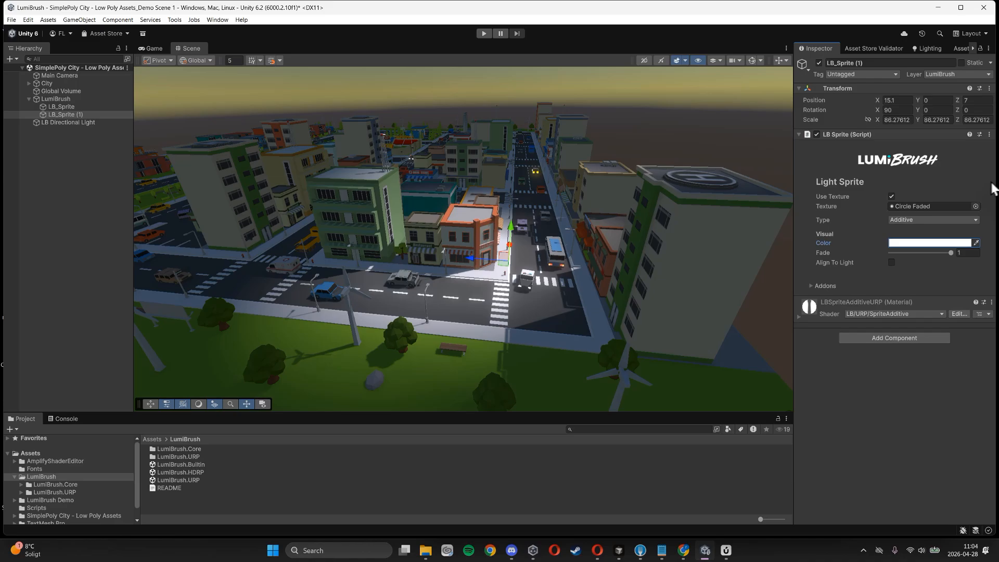
# Step: Assign the CleanupONNew texture to the second light sprite
pyautogui.click(975, 206)
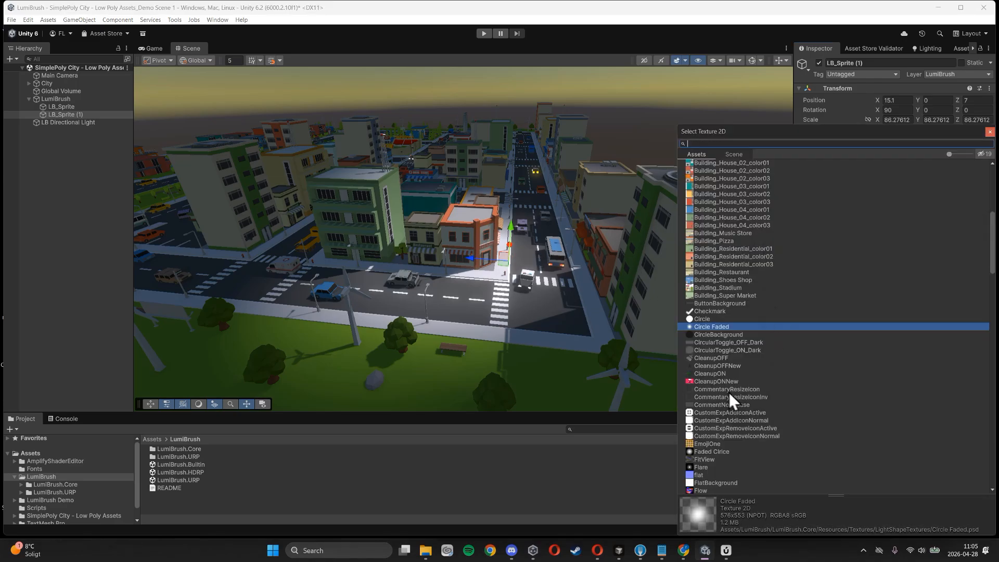
pyautogui.scroll(-3, 726, 403)
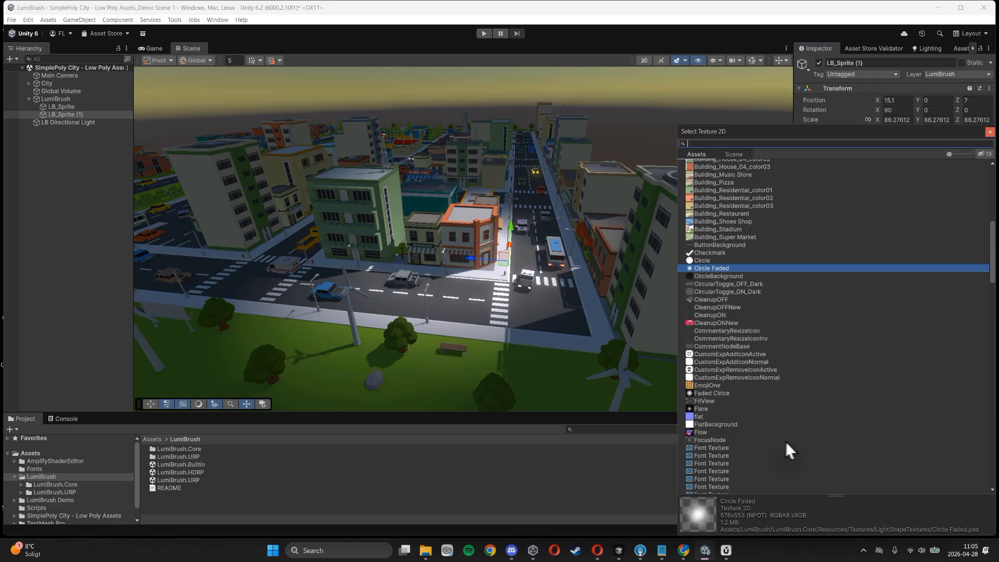
pyautogui.click(711, 322)
# Step: Scale the second light sprite uniformly to about 471 and move it to about X 20.2, Z 25.6
pyautogui.moveTo(509, 261); pyautogui.dragTo(605, 225)
pyautogui.press('w')
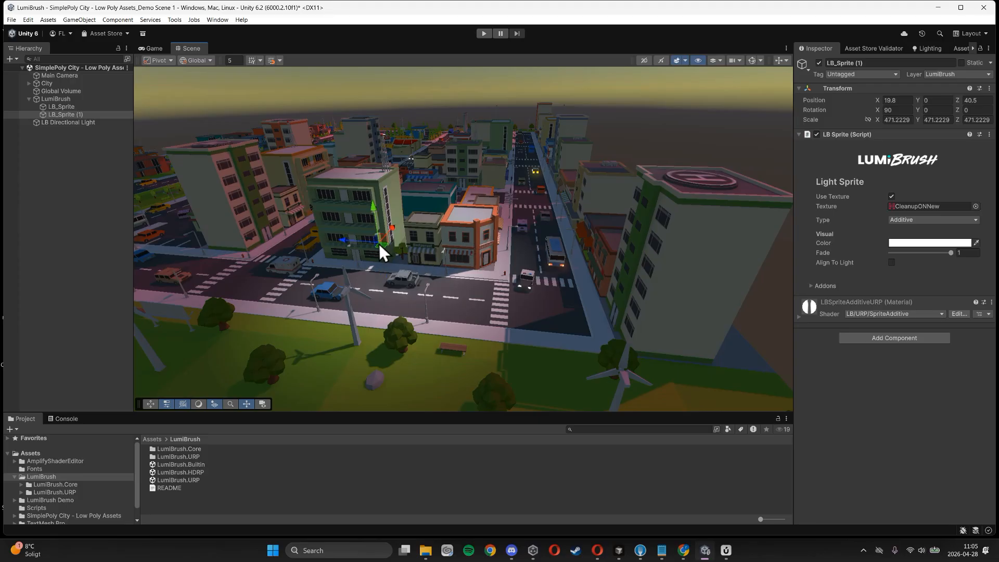
pyautogui.moveTo(383, 247); pyautogui.dragTo(438, 250)
pyautogui.click(66, 115)
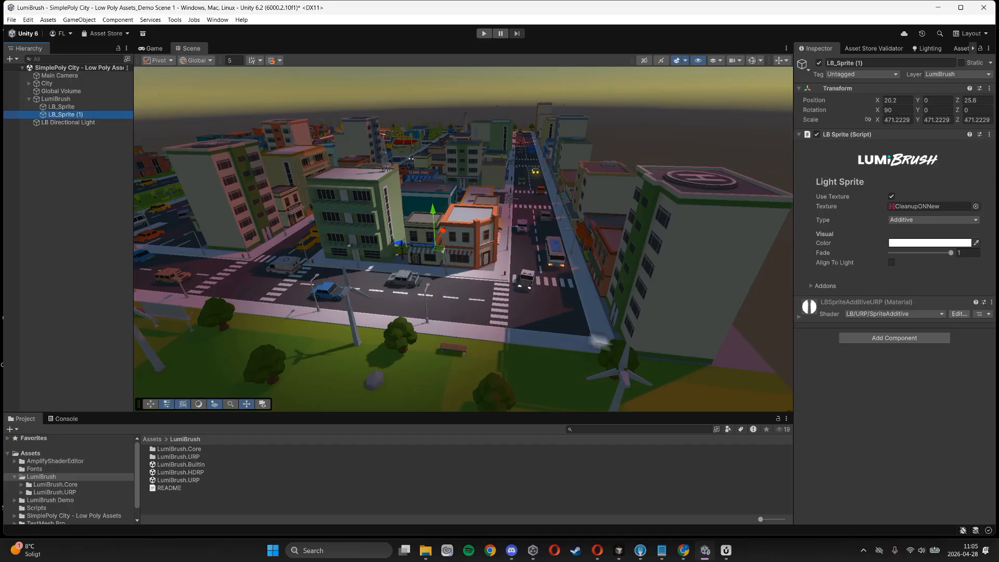
# Step: Try moving the LB directional light a short distance across the street, and undo the move
pyautogui.click(64, 122)
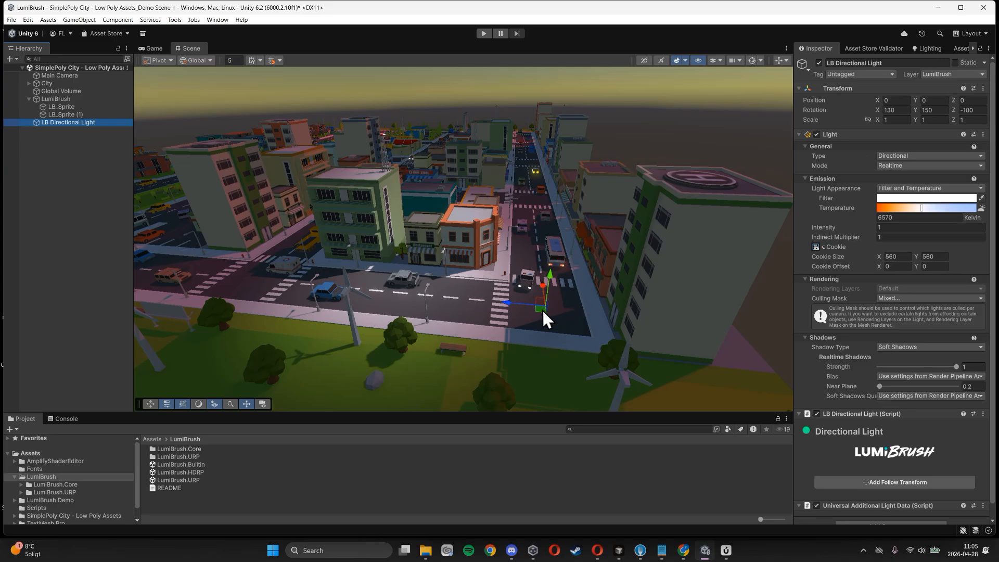
pyautogui.moveTo(542, 311)
pyautogui.mouseDown()
pyautogui.moveTo(557, 295)
pyautogui.moveTo(561, 305)
pyautogui.mouseUp()
pyautogui.hotkey('ctrl', 'z')
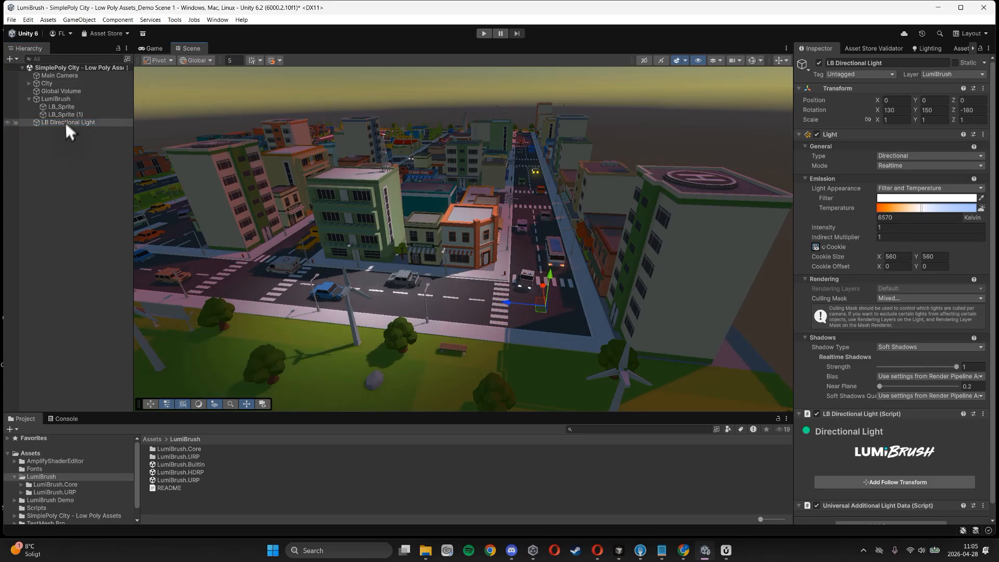
# Step: Adjust the dynamic Light Cookie Size in the settings of the LumiBrush object
pyautogui.click(57, 99)
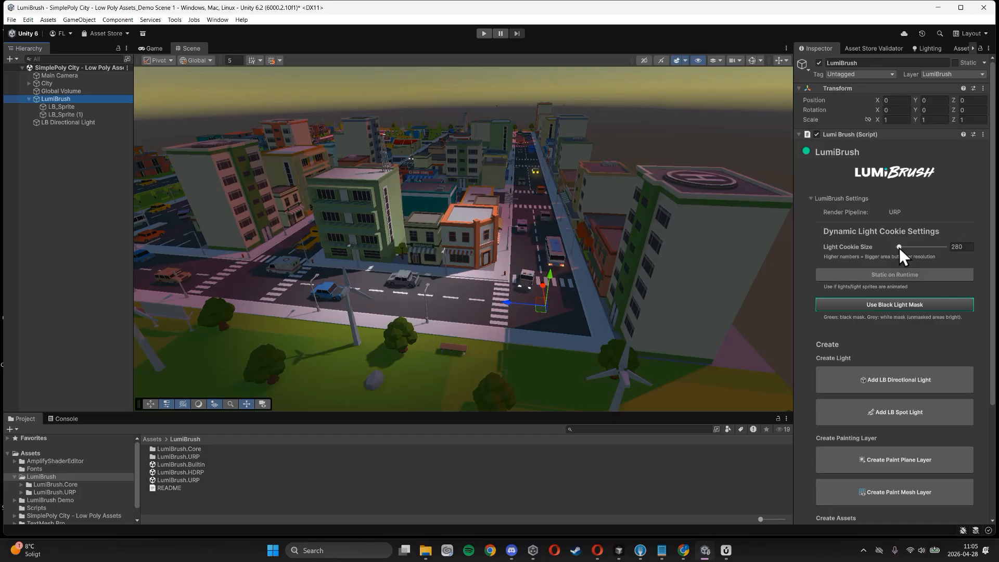
pyautogui.click(898, 247)
pyautogui.moveTo(895, 246); pyautogui.dragTo(898, 248)
pyautogui.click(964, 247)
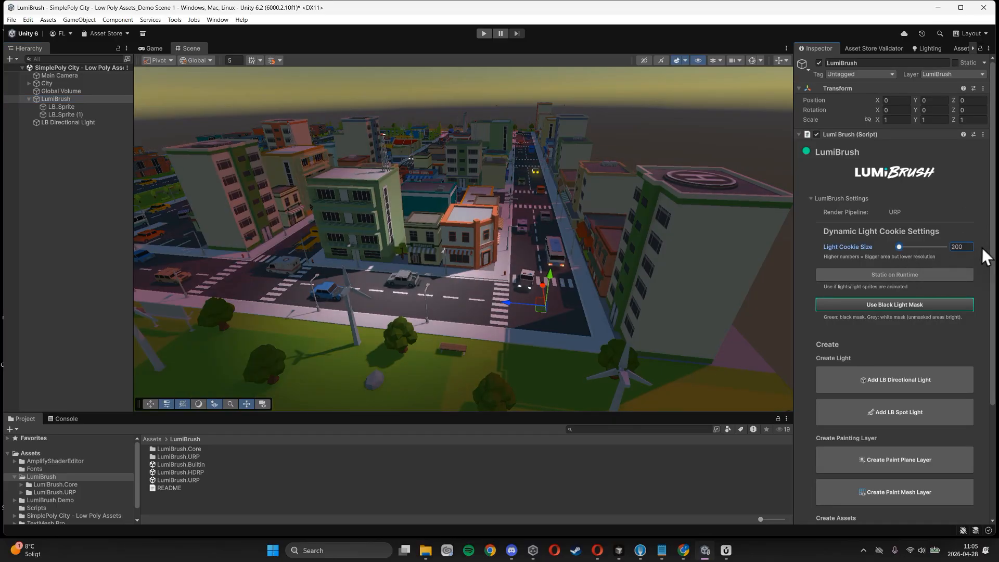
# Step: Try moving the LB directional light across the city to about X -19.4, Z 65.3, undo the move and clear the selection
pyautogui.click(536, 286)
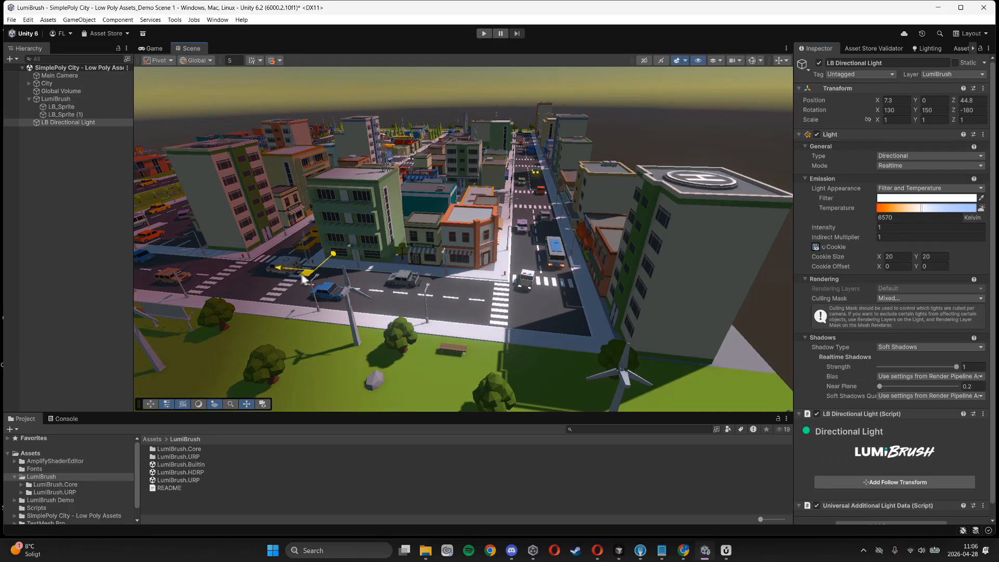
pyautogui.moveTo(538, 288); pyautogui.dragTo(567, 260)
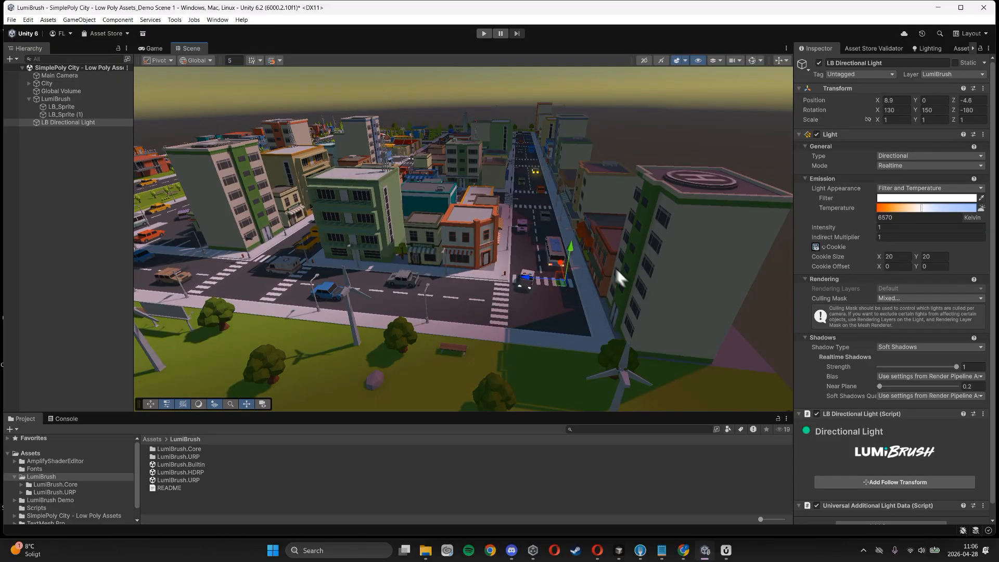
pyautogui.moveTo(559, 283); pyautogui.dragTo(120, 352)
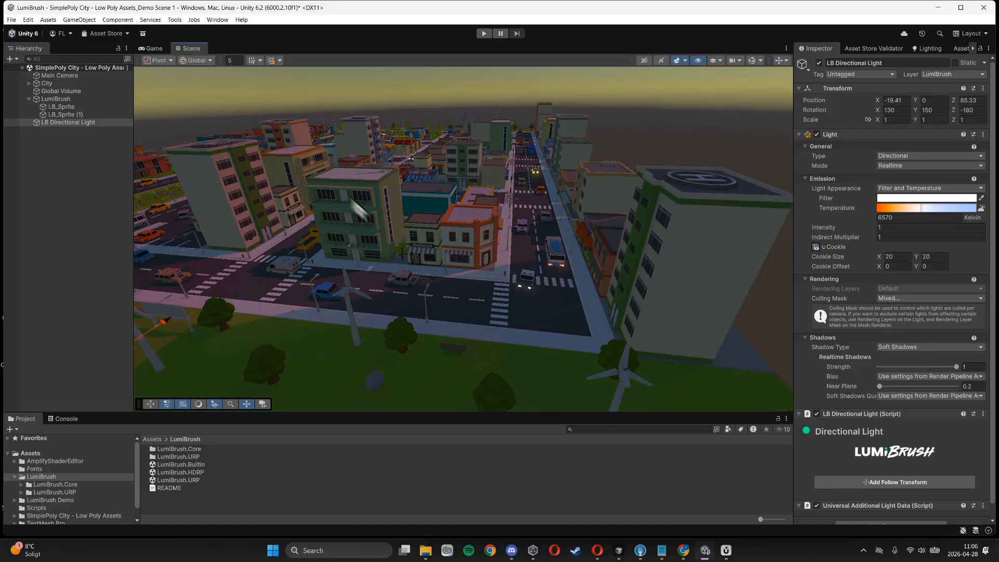
pyautogui.hotkey('ctrl', 'z')
pyautogui.click(33, 165)
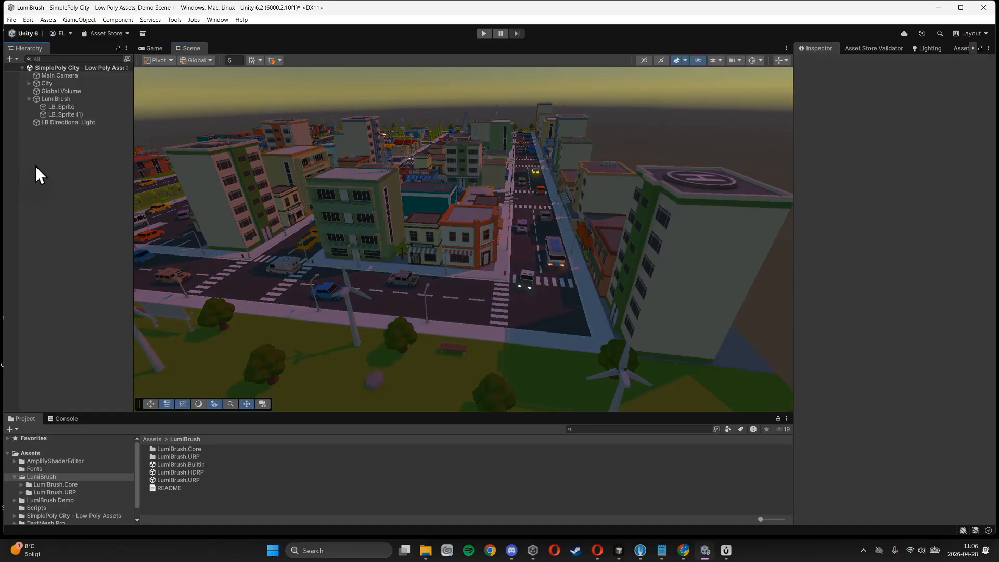